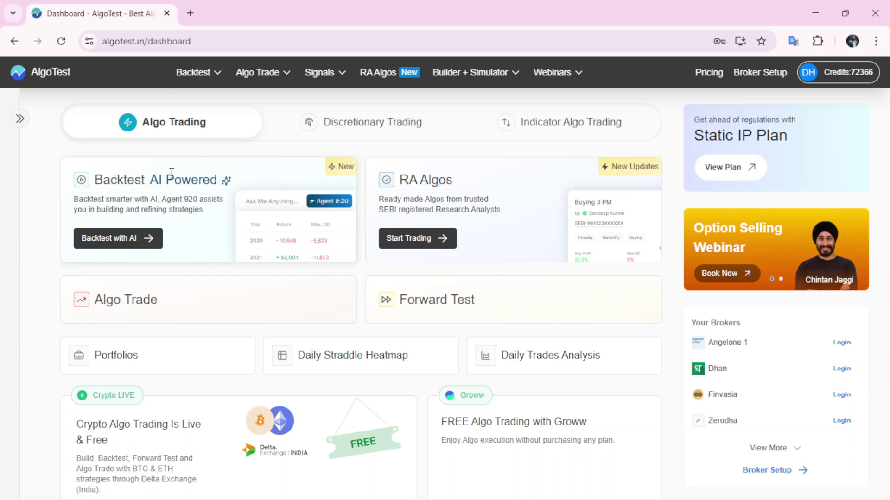
Open the strategy backtest page and look over its instrument, entry, leg and overall strategy settings.
mouse_move(201, 74)
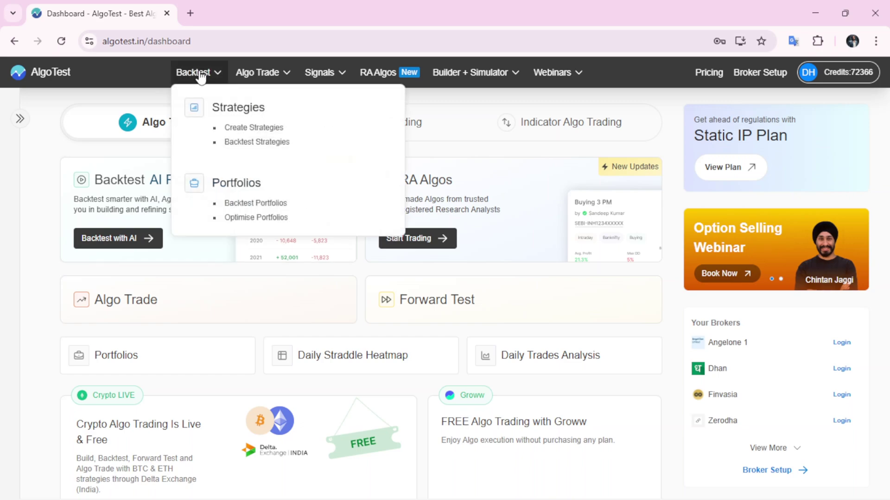
left_click(254, 113)
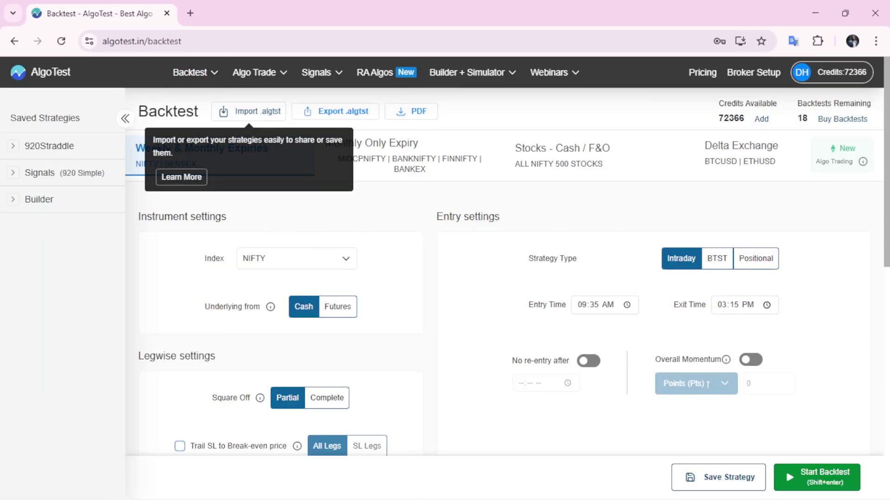
scroll(197, 199, "down", 5)
scroll(538, 191, "down", 4)
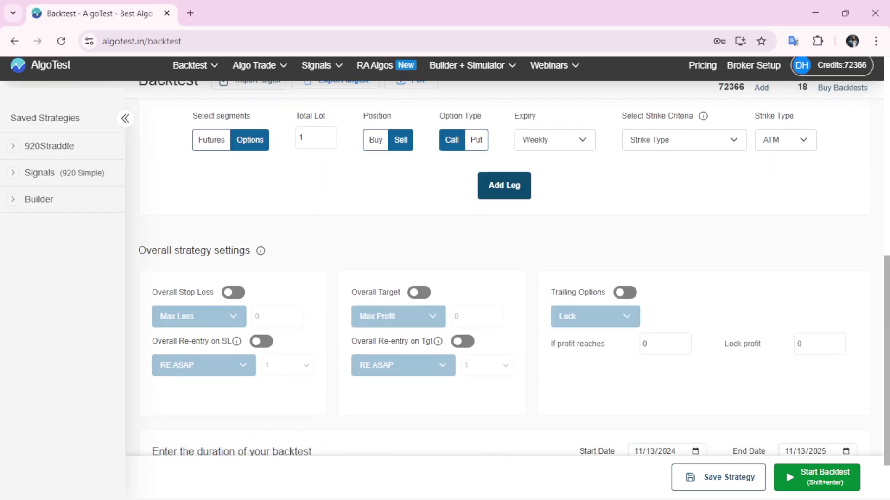
scroll(538, 192, "up", 6)
scroll(512, 217, "up", 3)
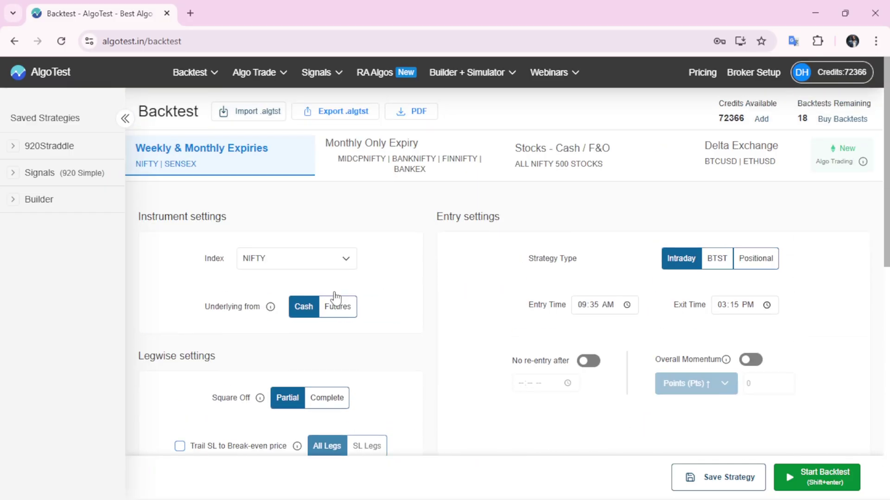
Switch the backtest index to SENSEX and back to NIFTY.
left_click(320, 258)
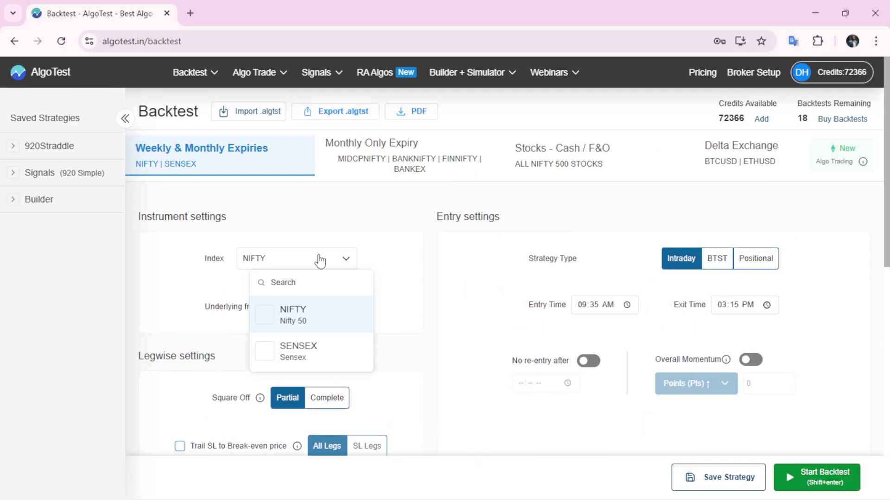
left_click(373, 270)
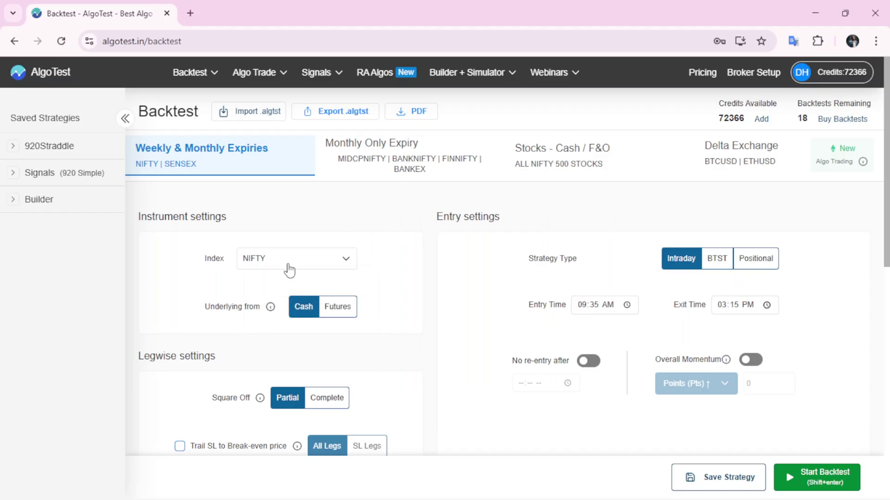
left_click(288, 263)
left_click(285, 353)
left_click(312, 263)
left_click(296, 316)
Load the saved "3.00pm strategy" from the 920Straddle strategies and collapse the saved strategies list.
scroll(577, 231, "down", 5)
scroll(577, 232, "down", 5)
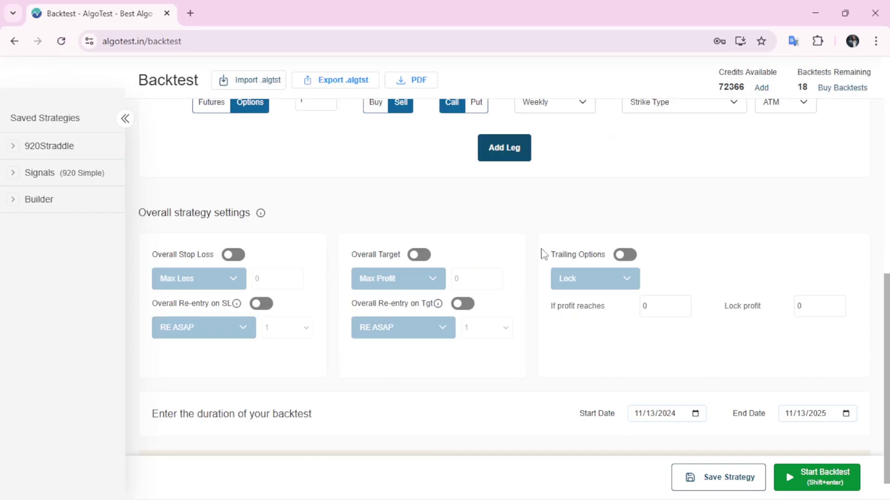
scroll(491, 242, "up", 10)
scroll(468, 222, "down", 1)
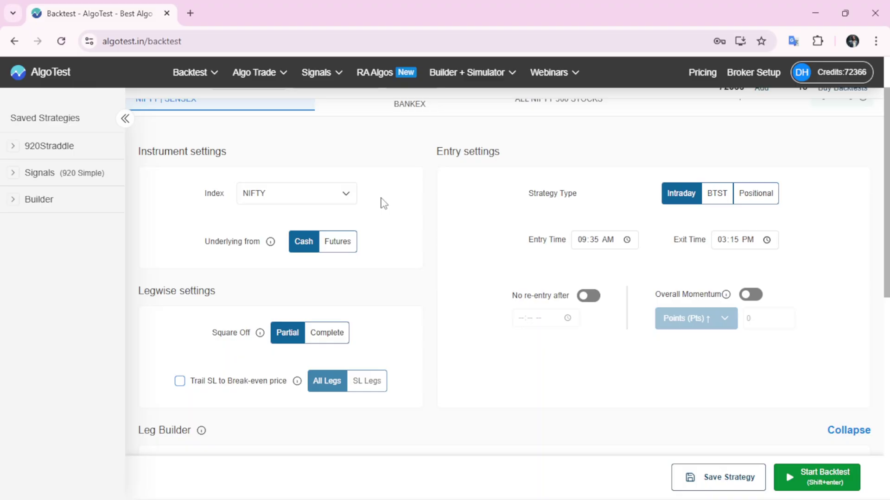
scroll(382, 203, "up", 2)
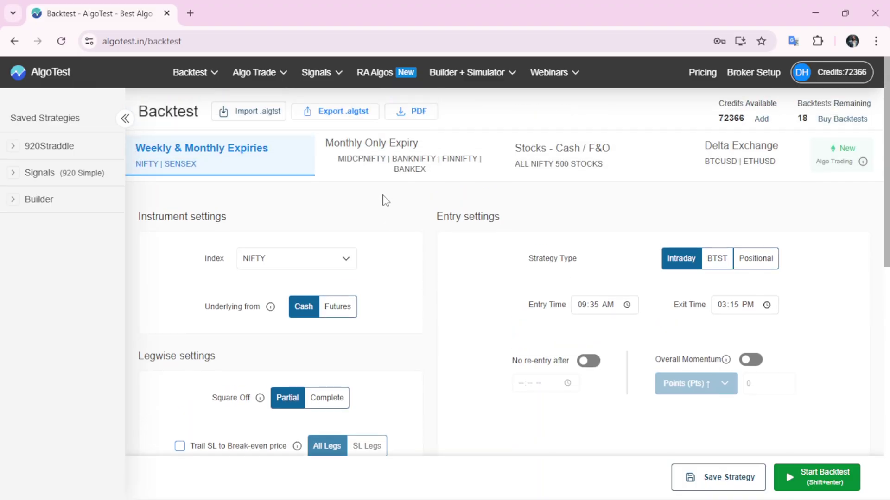
left_click(34, 147)
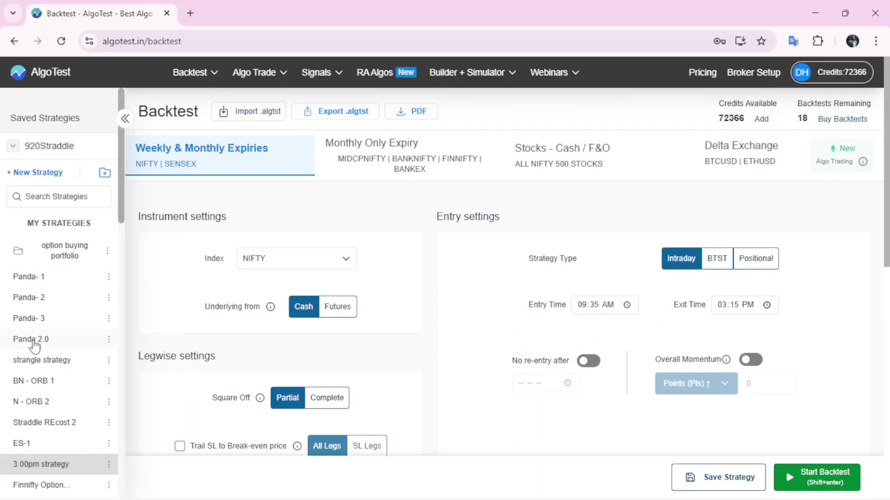
scroll(37, 320, "down", 4)
scroll(37, 322, "up", 3)
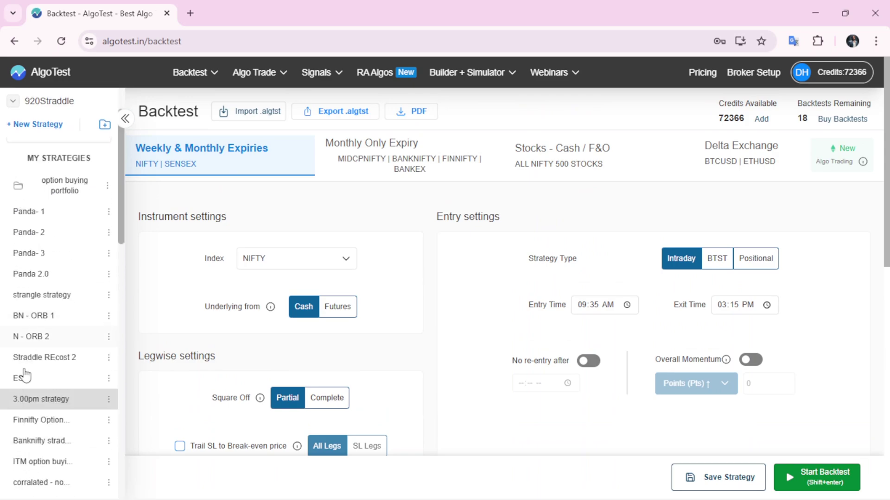
left_click(28, 401)
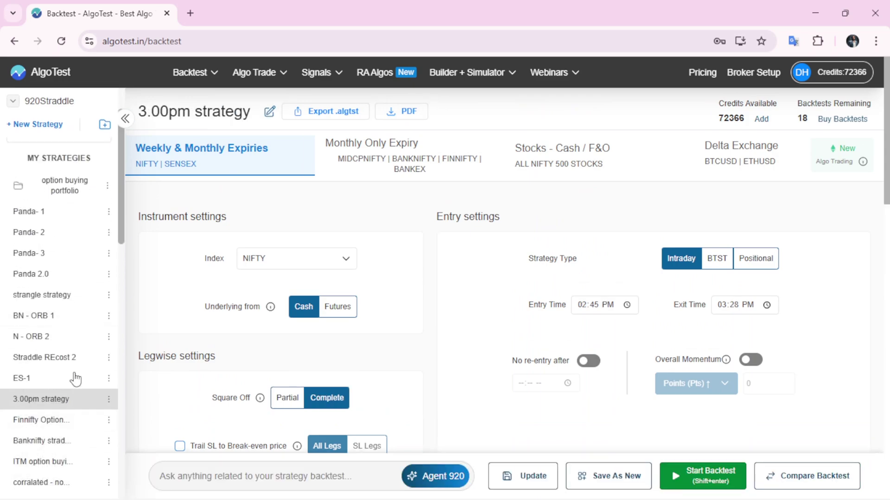
left_click(125, 119)
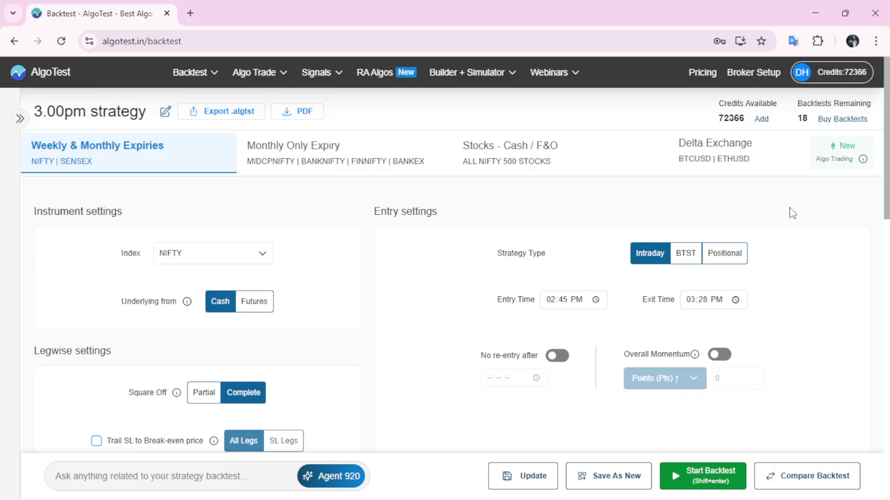
Examine the strategy's call and put legs, including strike criteria, premium, stop loss and range breakout.
scroll(451, 274, "down", 1)
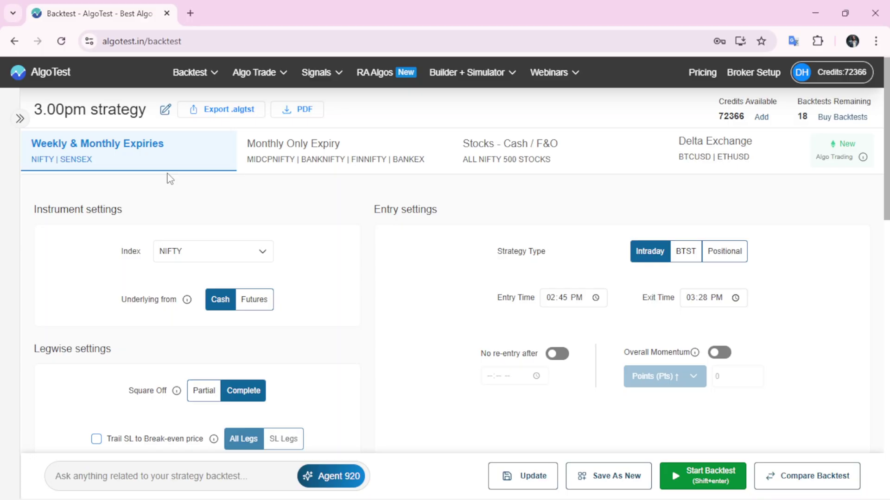
scroll(362, 242, "down", 7)
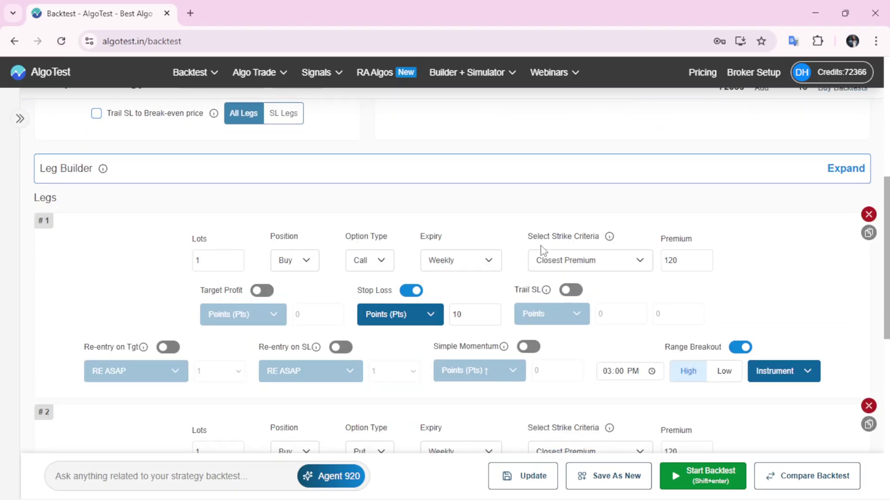
double_click(678, 261)
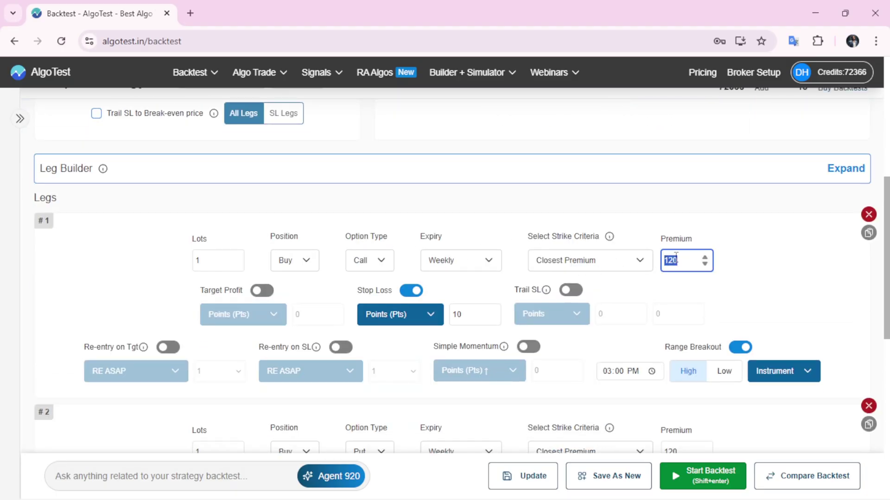
left_click(794, 246)
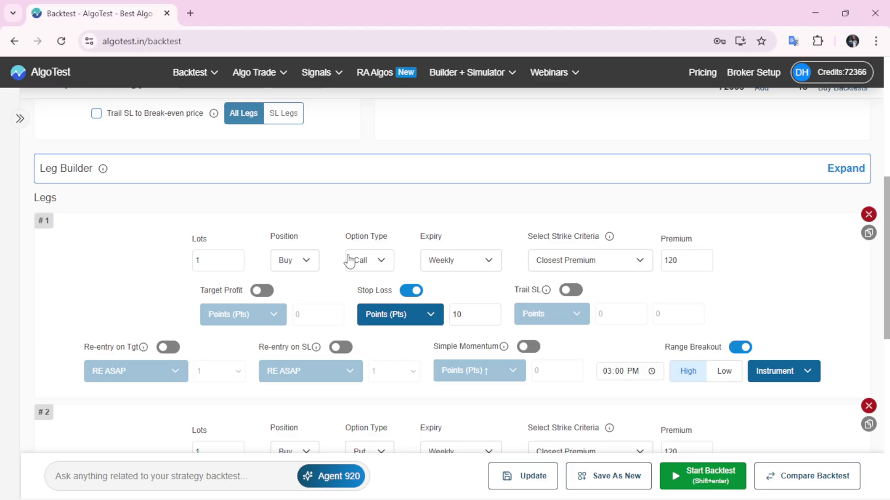
scroll(532, 261, "down", 1)
scroll(532, 260, "down", 2)
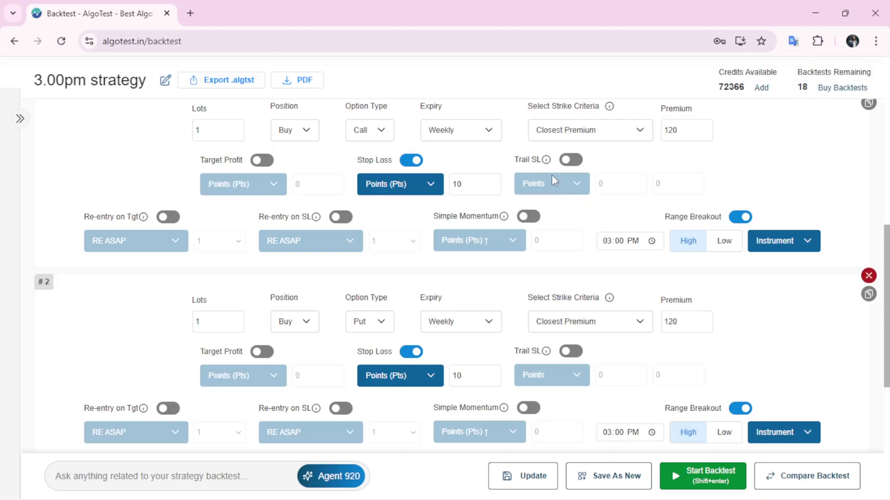
Review the strategy's index and entry and exit times against both legs' settings, including the call leg's stop loss points.
scroll(523, 218, "up", 1)
scroll(352, 208, "up", 5)
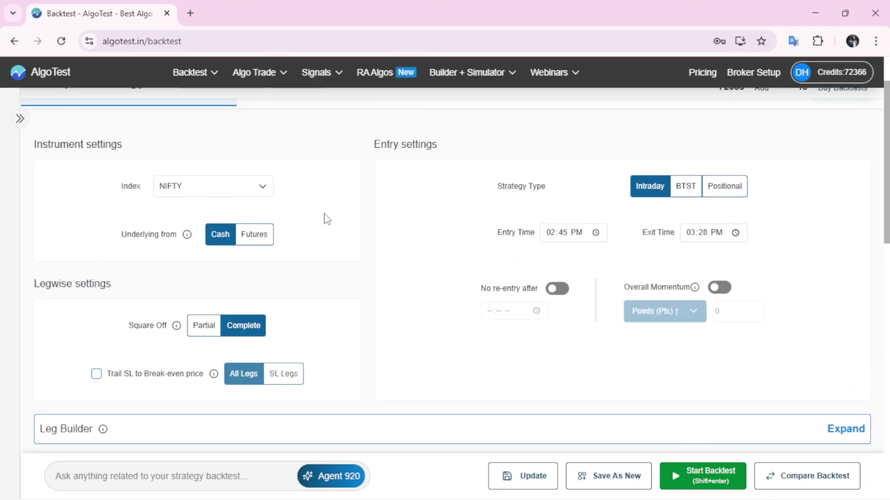
scroll(241, 206, "up", 1)
scroll(250, 206, "up", 1)
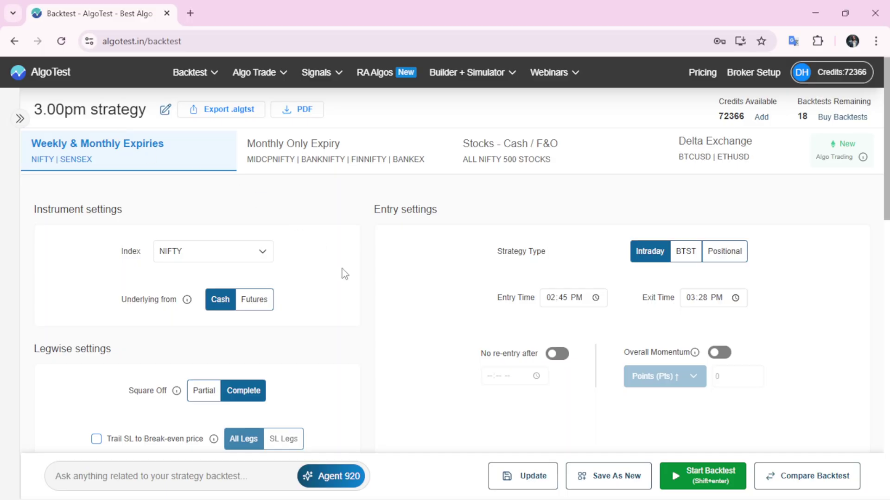
scroll(345, 274, "down", 10)
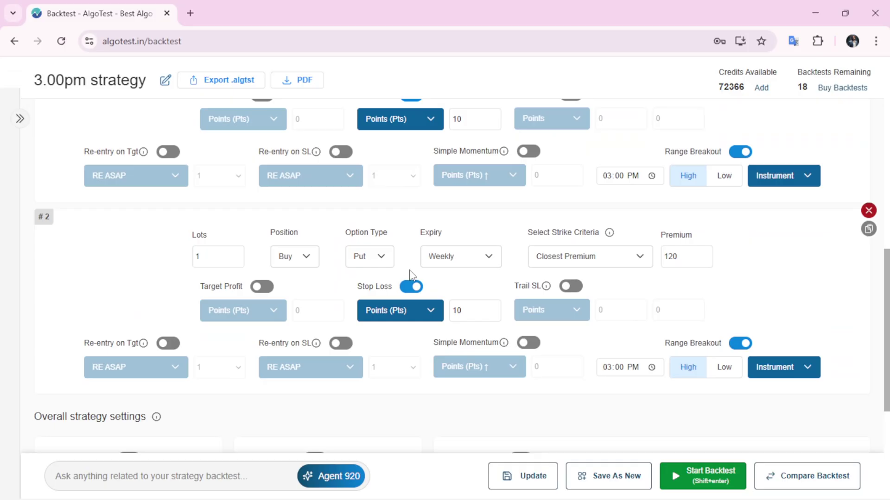
scroll(414, 271, "up", 12)
scroll(413, 272, "down", 9)
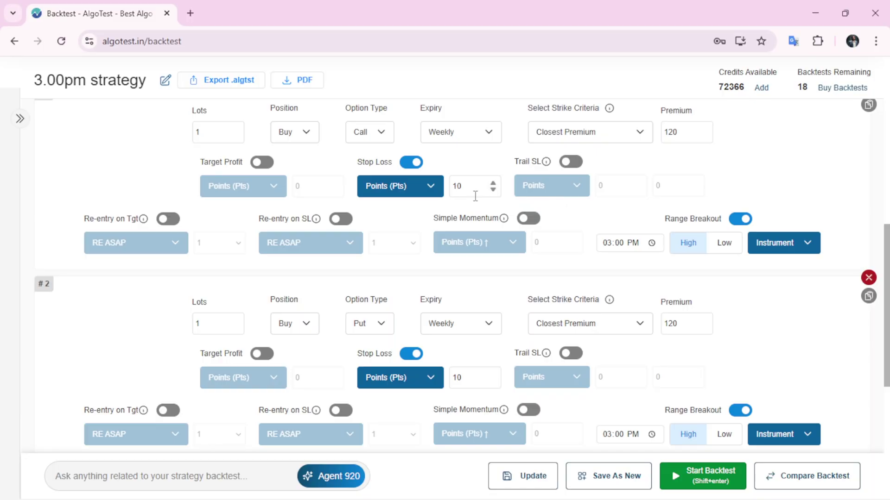
double_click(473, 187)
left_click(779, 173)
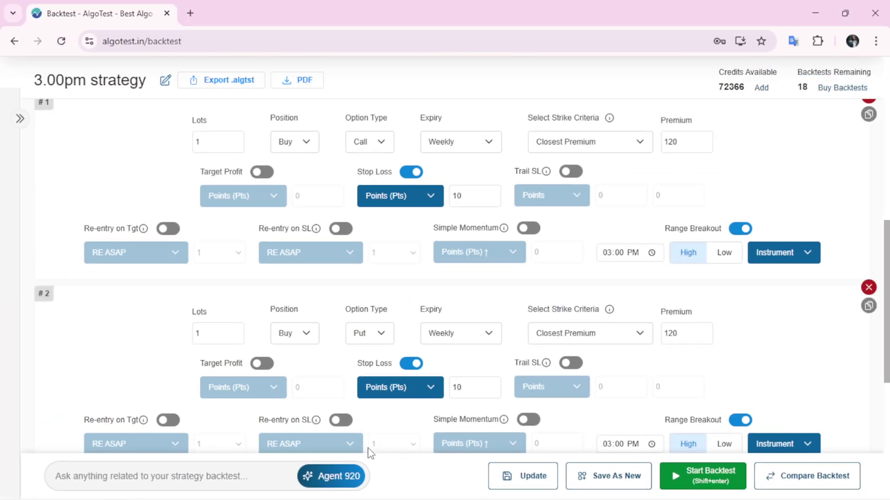
Ask Agent 920 "can you backtest with SL 10 point - 50 points with increment of 5 points".
left_click(334, 480)
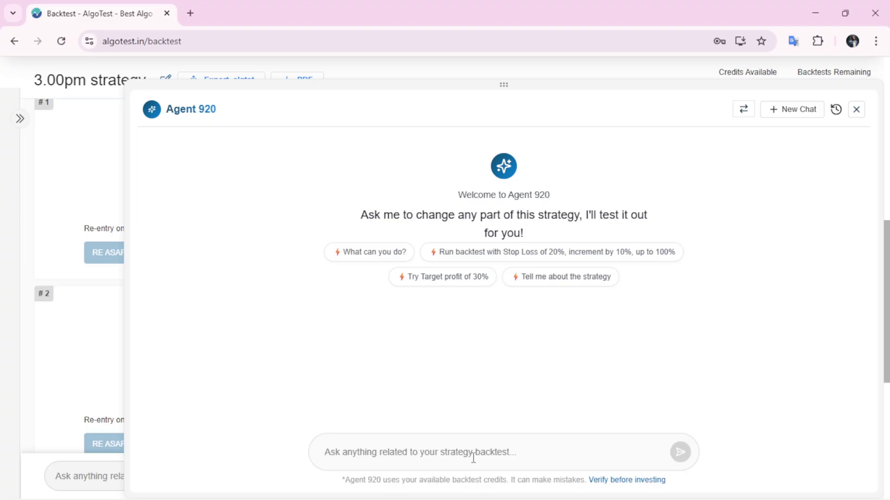
type("can you")
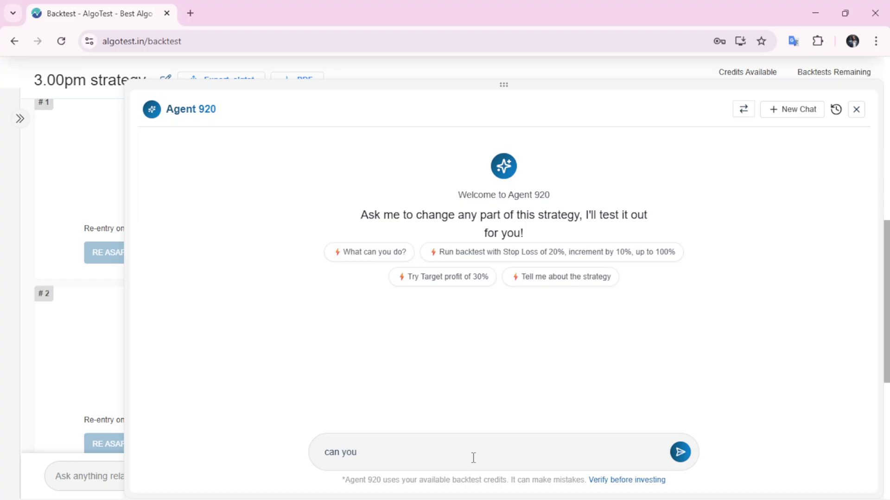
type(" backtest with S")
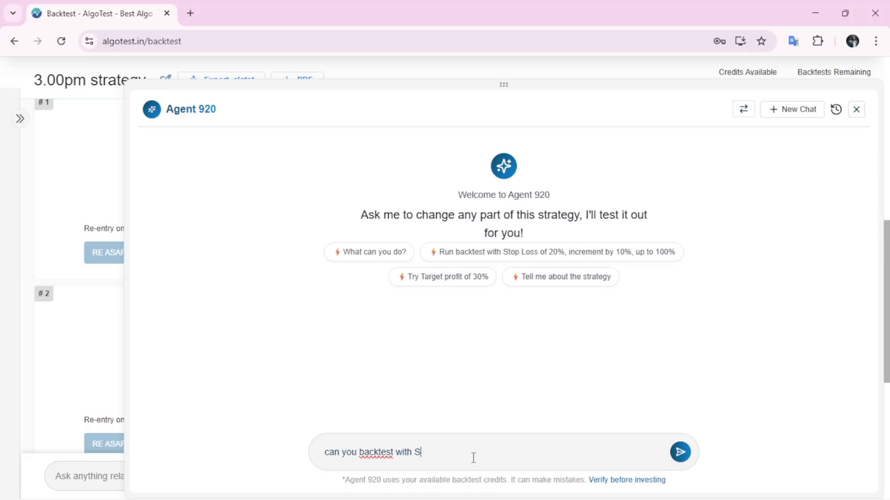
type("L 10 point - 50 points with increm")
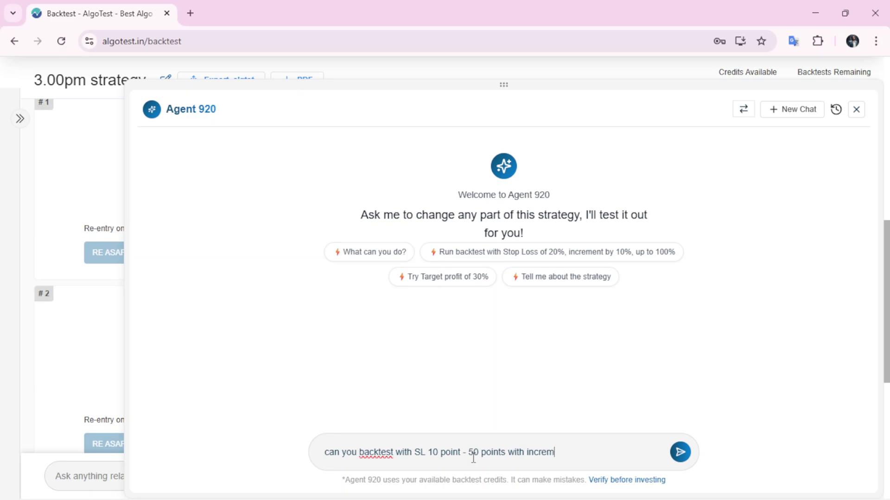
type("ent of 5 points")
left_click(680, 453)
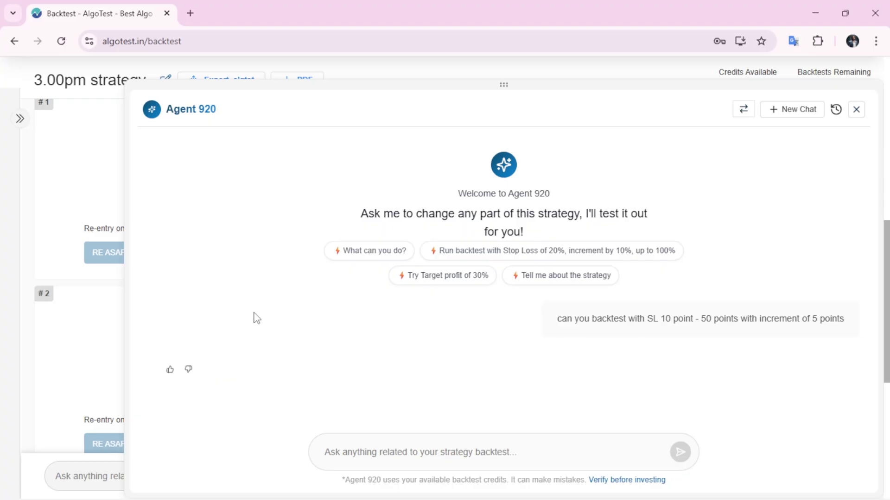
Examine the 10-point stop loss row's overall profit, winning ratio, maximum drawdown and return over maximum drawdown.
scroll(623, 231, "down", 3)
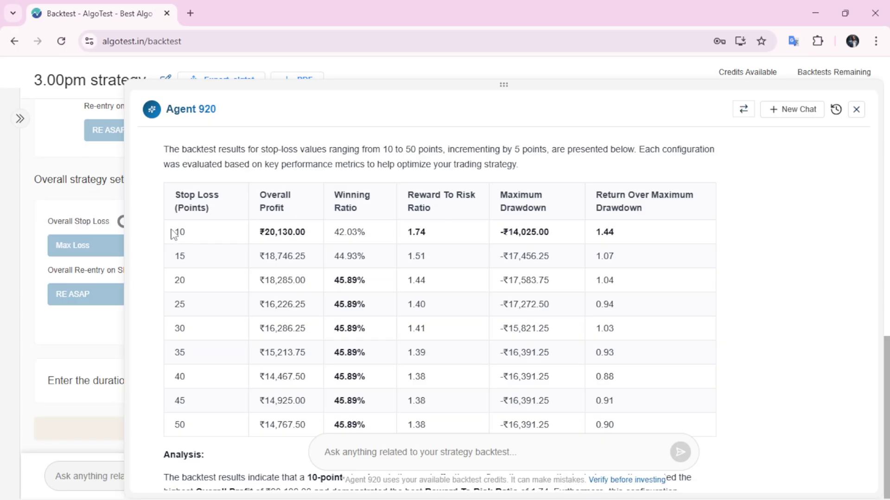
left_click_drag(174, 233, 191, 235)
left_click_drag(259, 233, 365, 233)
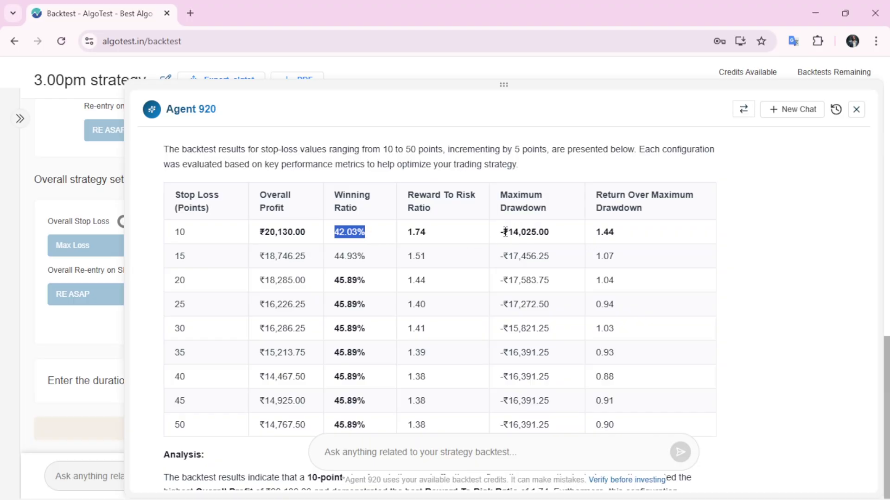
left_click_drag(502, 232, 560, 234)
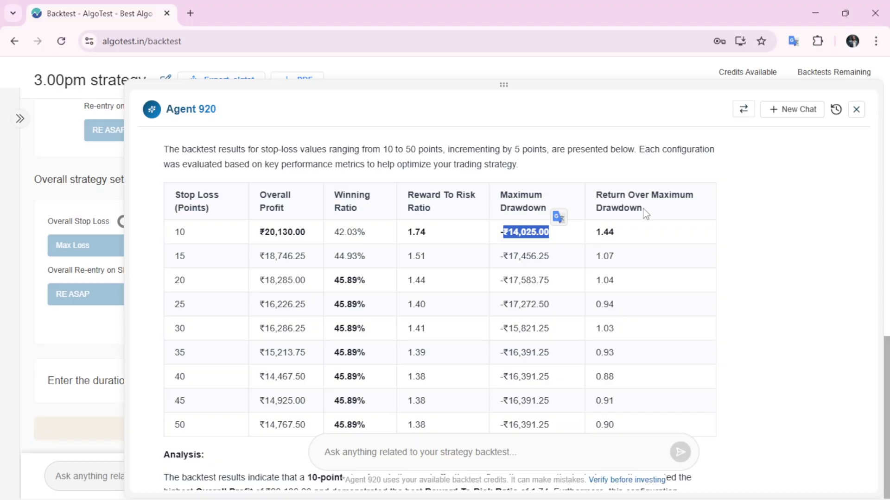
left_click(598, 235)
left_click_drag(597, 236, 621, 237)
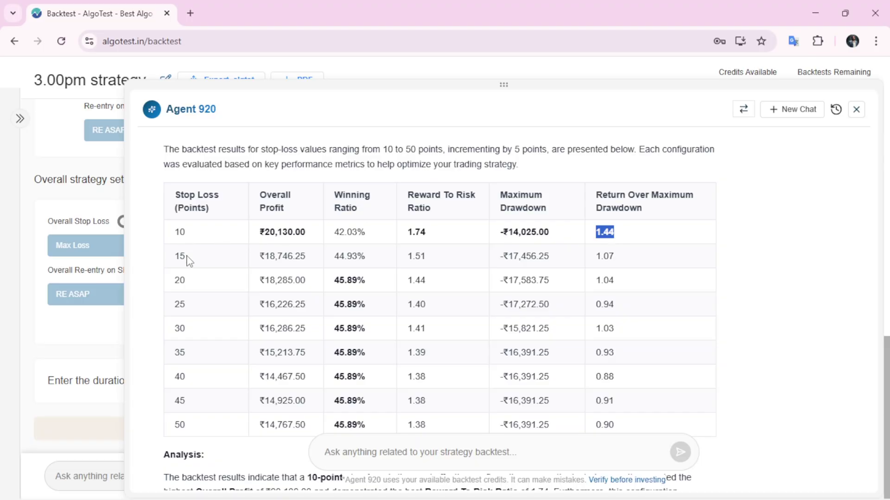
Compare the overall profit of the wider stop loss values with that of the 10-point stop loss.
left_click_drag(264, 255, 299, 254)
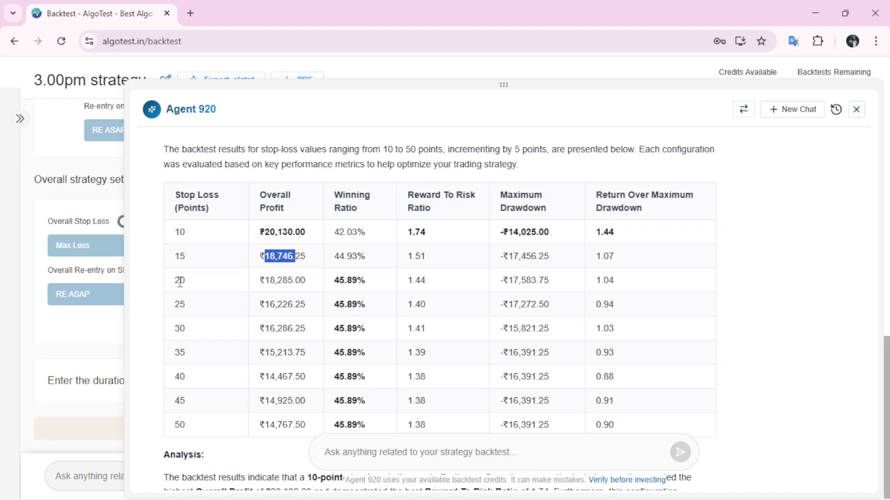
left_click_drag(181, 280, 193, 287)
left_click_drag(260, 281, 295, 281)
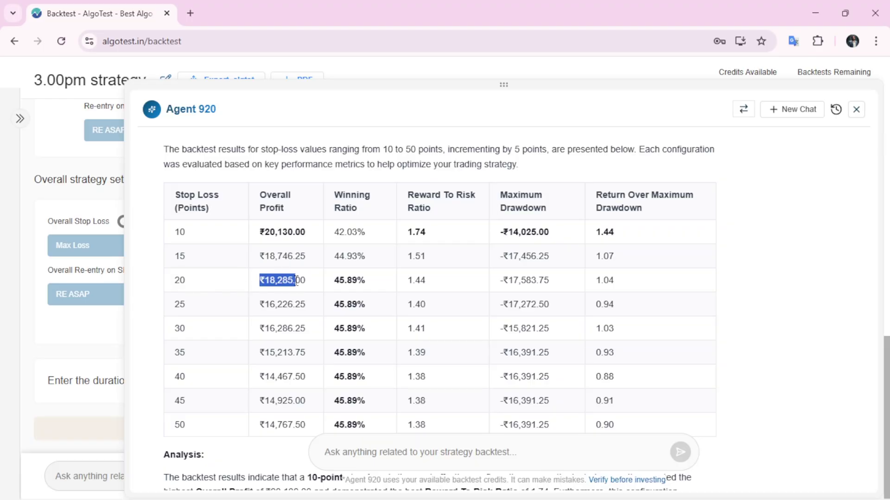
left_click_drag(260, 305, 282, 306)
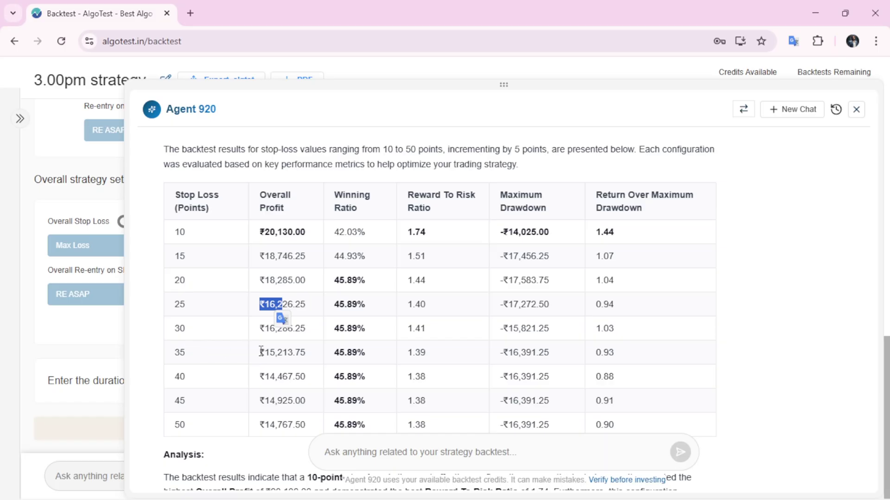
left_click_drag(259, 352, 300, 377)
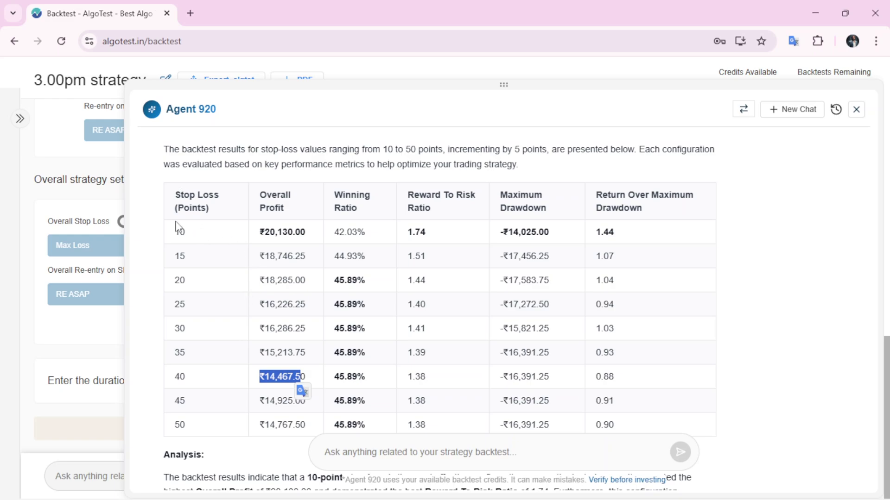
left_click_drag(174, 233, 189, 238)
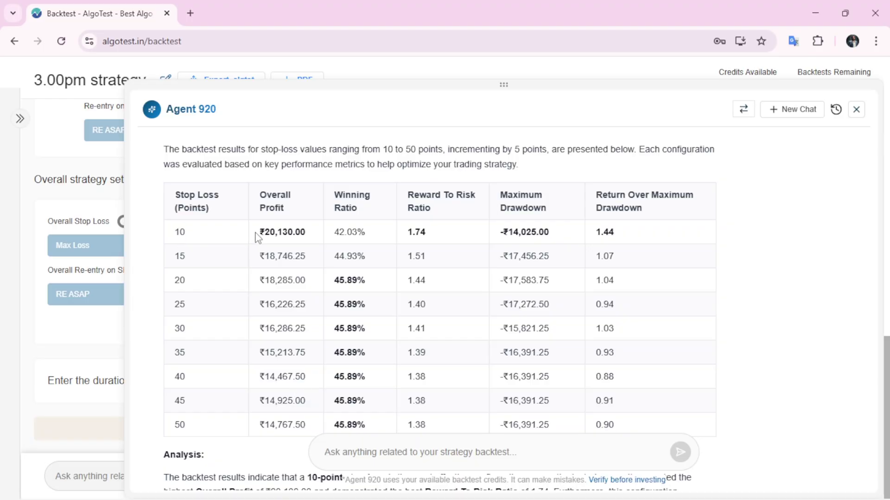
left_click_drag(256, 233, 308, 234)
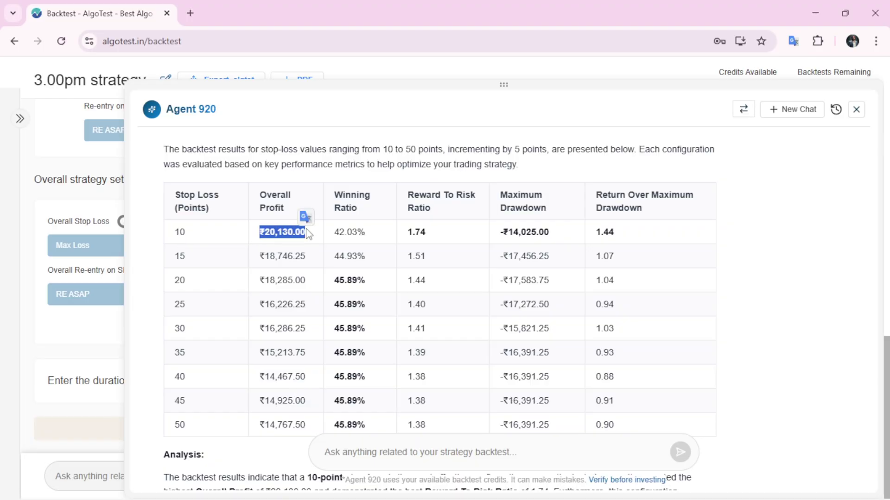